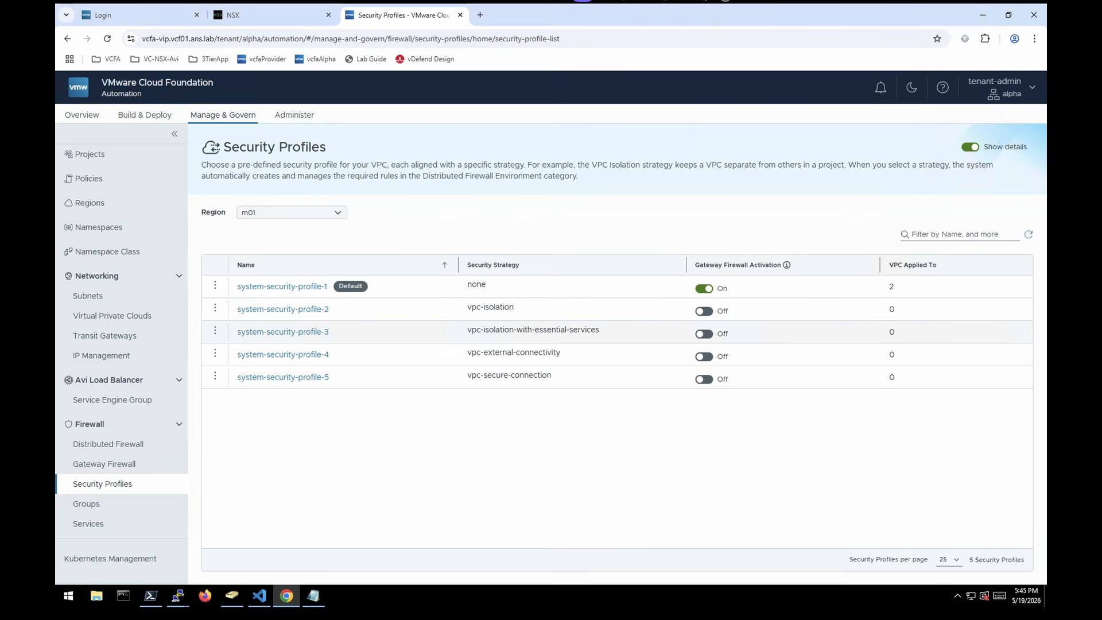
Step: Apply the vpc-isolation-with-essential-services strategy of system-security-profile-3 to vpc-dev and vpc-prod, checking NSX's Environment firewall rules before saving
click(310, 332)
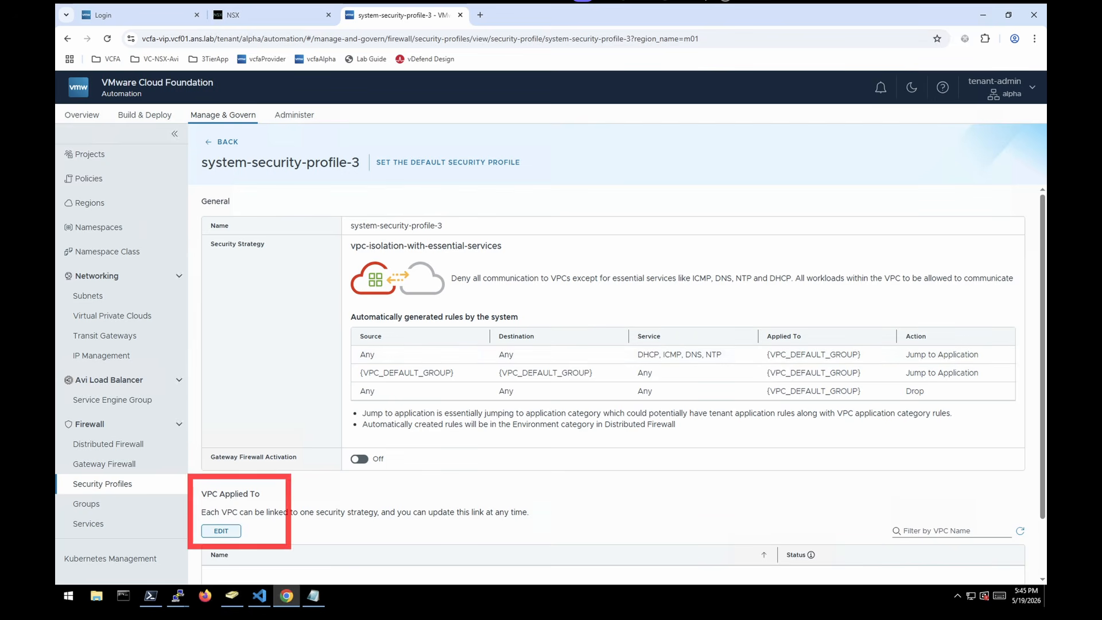
click(221, 530)
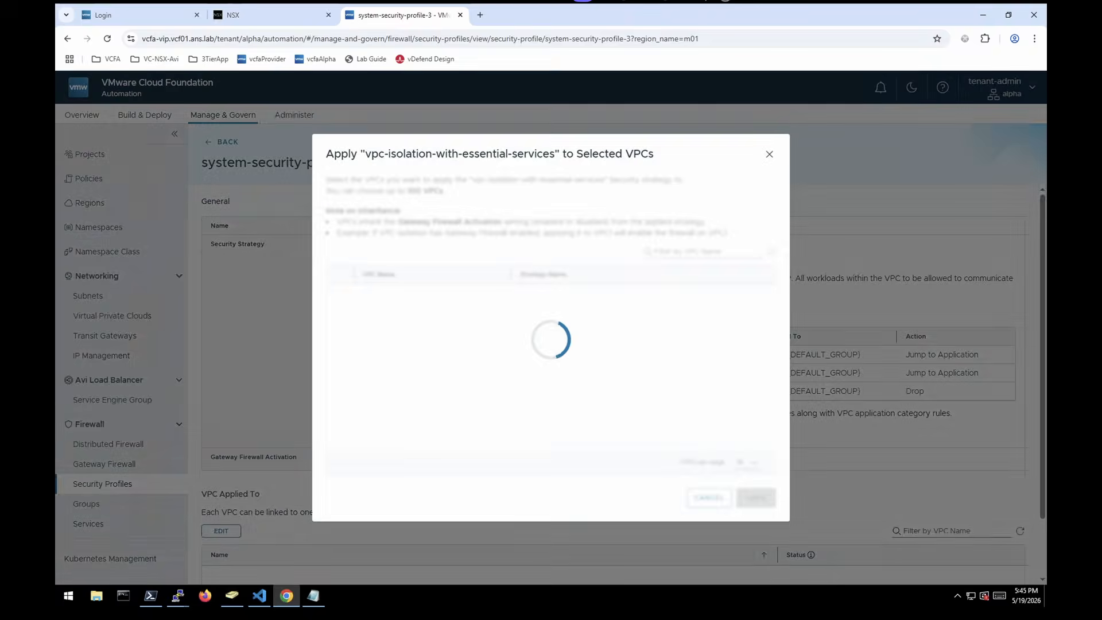
click(339, 294)
click(339, 318)
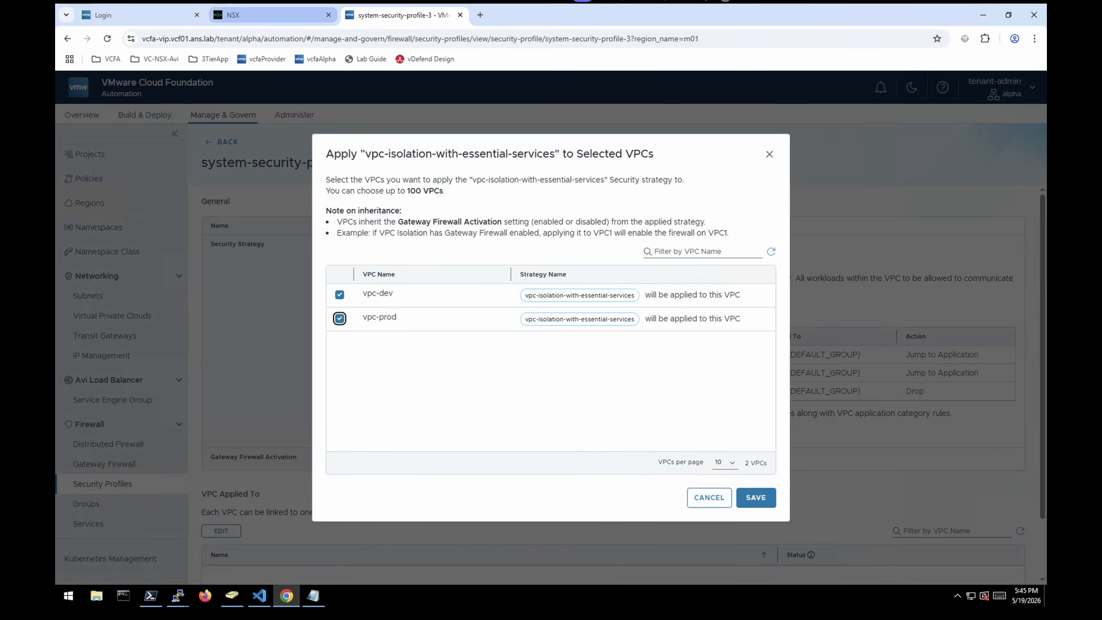
click(233, 15)
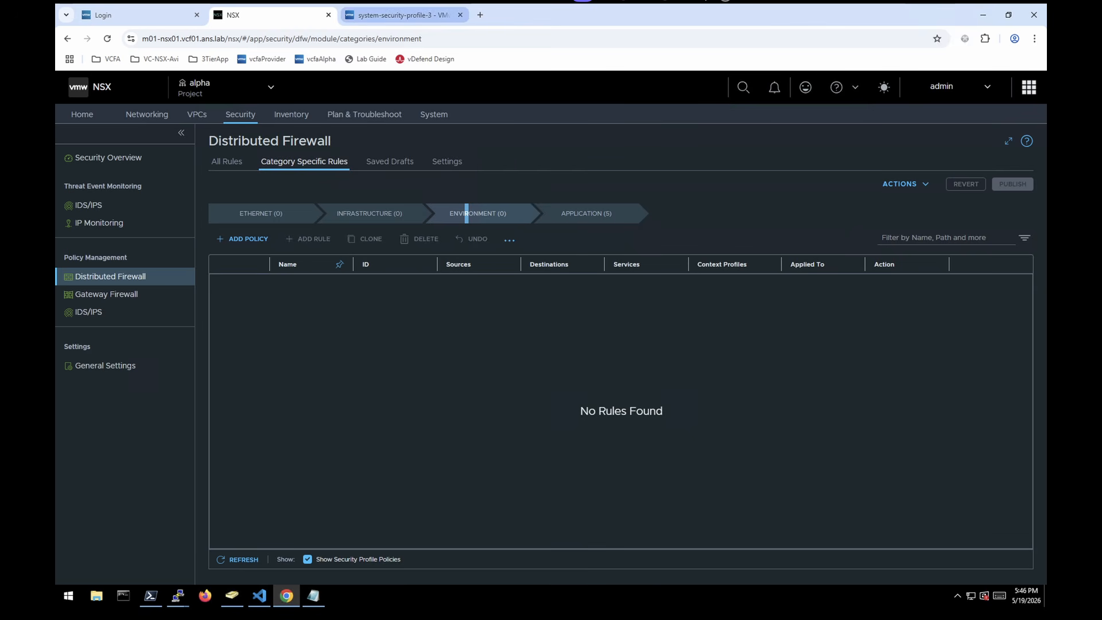
click(401, 15)
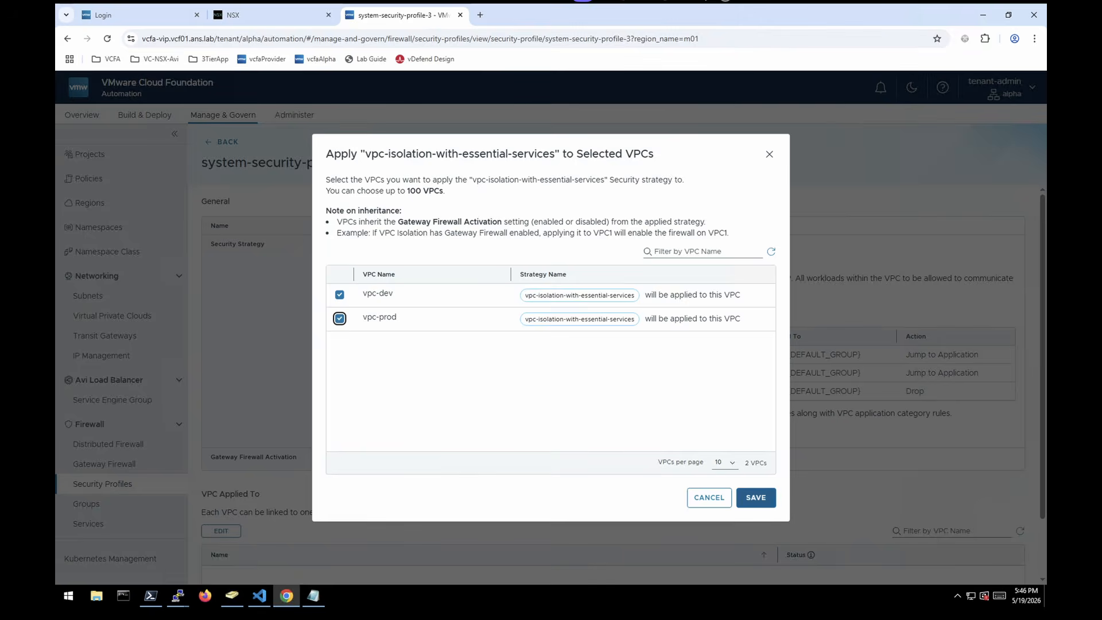
click(756, 497)
Step: Switch to NSX, refresh the Environment category of the distributed firewall, and expand the first VPC isolation policy to examine its rules
key(ctrl+shift+Tab)
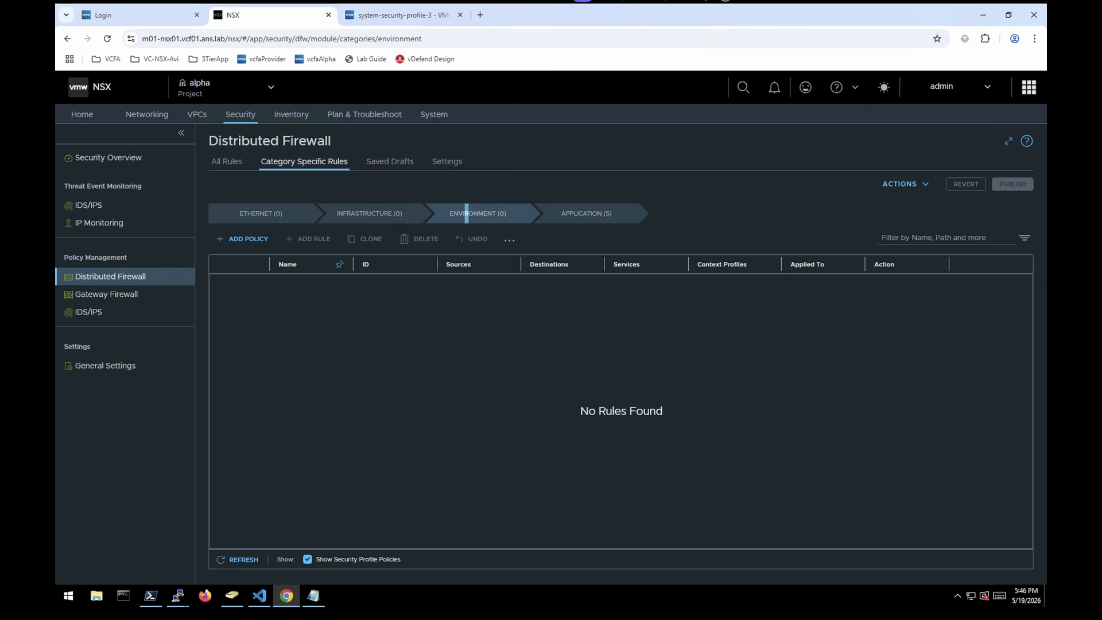
key(Return)
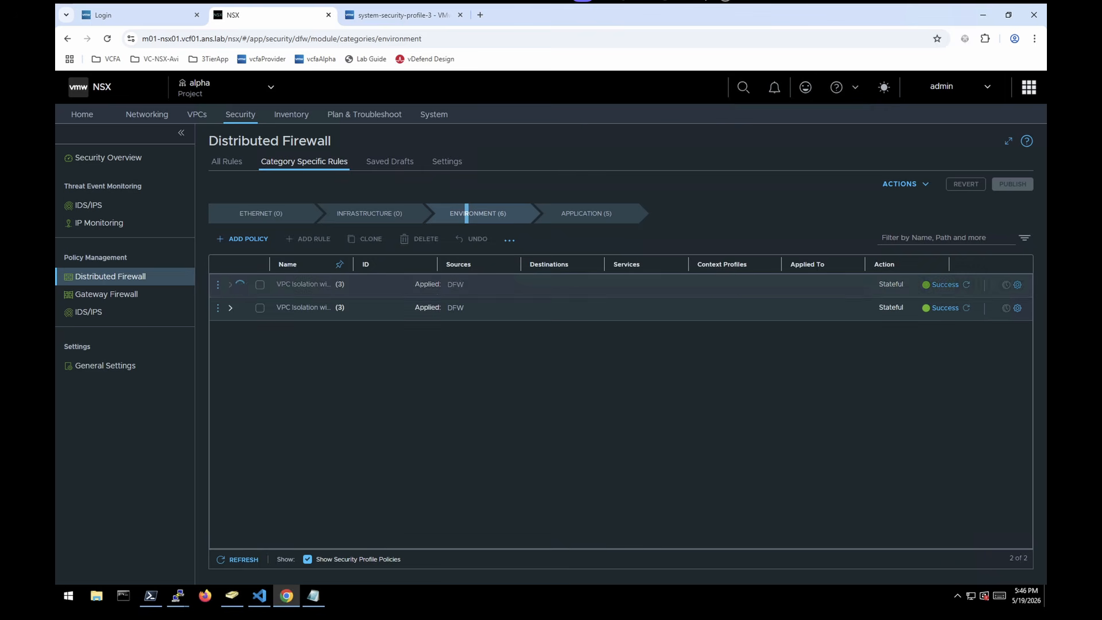
click(230, 284)
drag(349, 261, 438, 261)
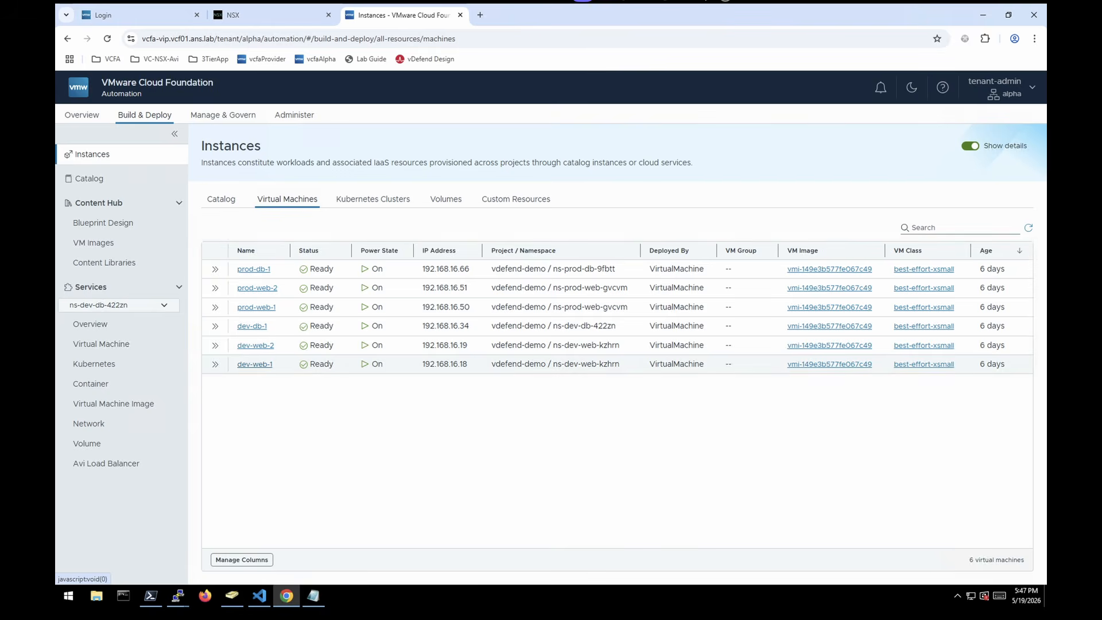
Step: Examine the standard and privileged labels of the dev-web-1 virtual machine in its label editor, then close it without changes
click(254, 364)
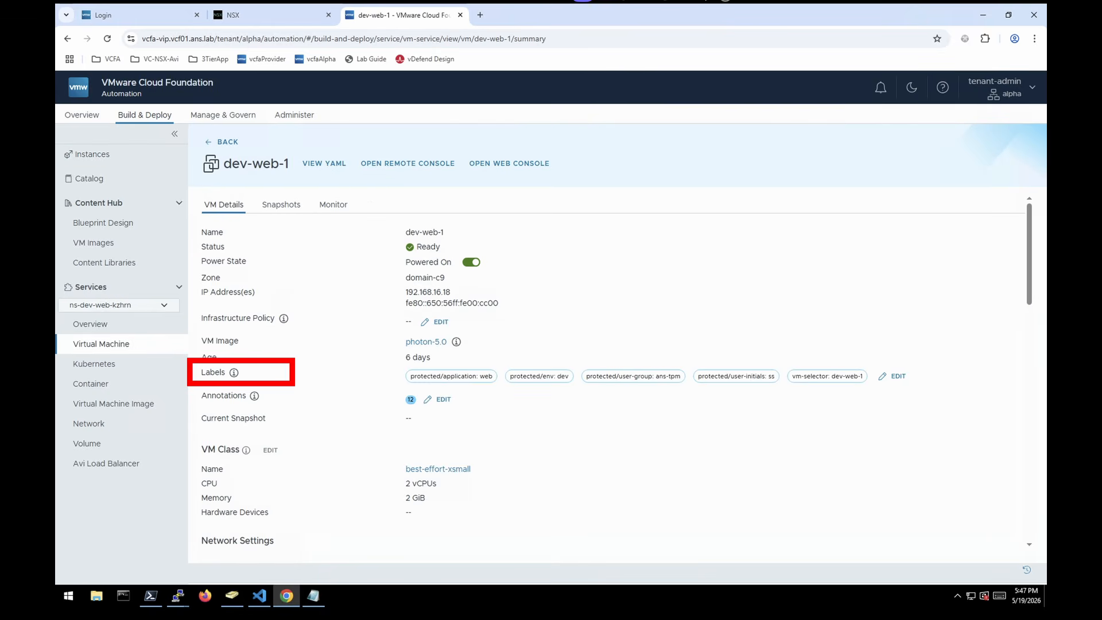
double_click(213, 372)
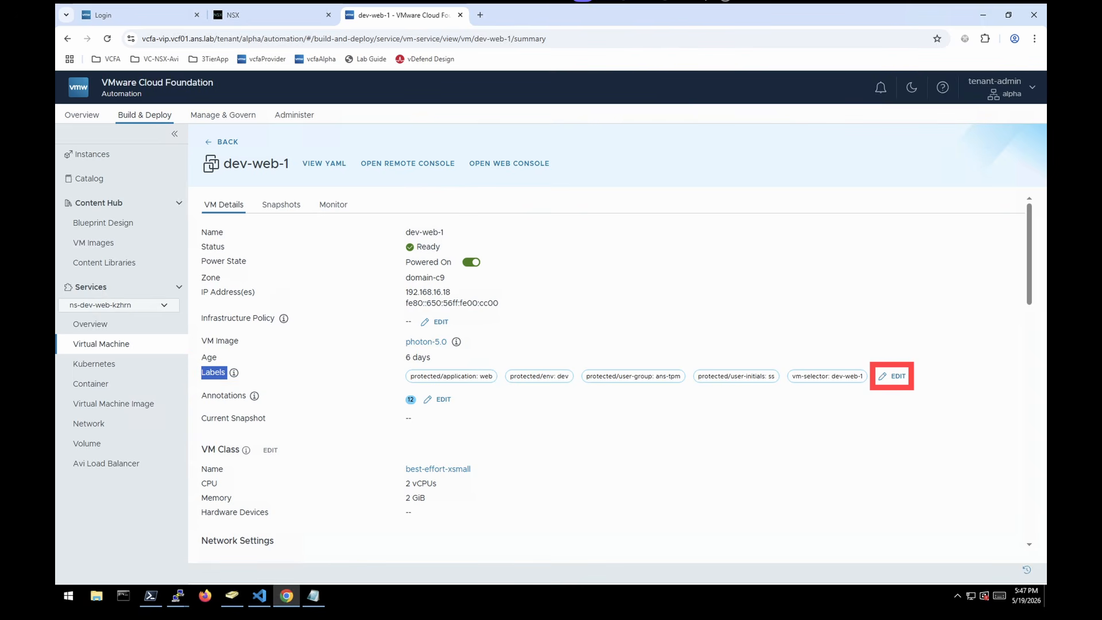
click(893, 376)
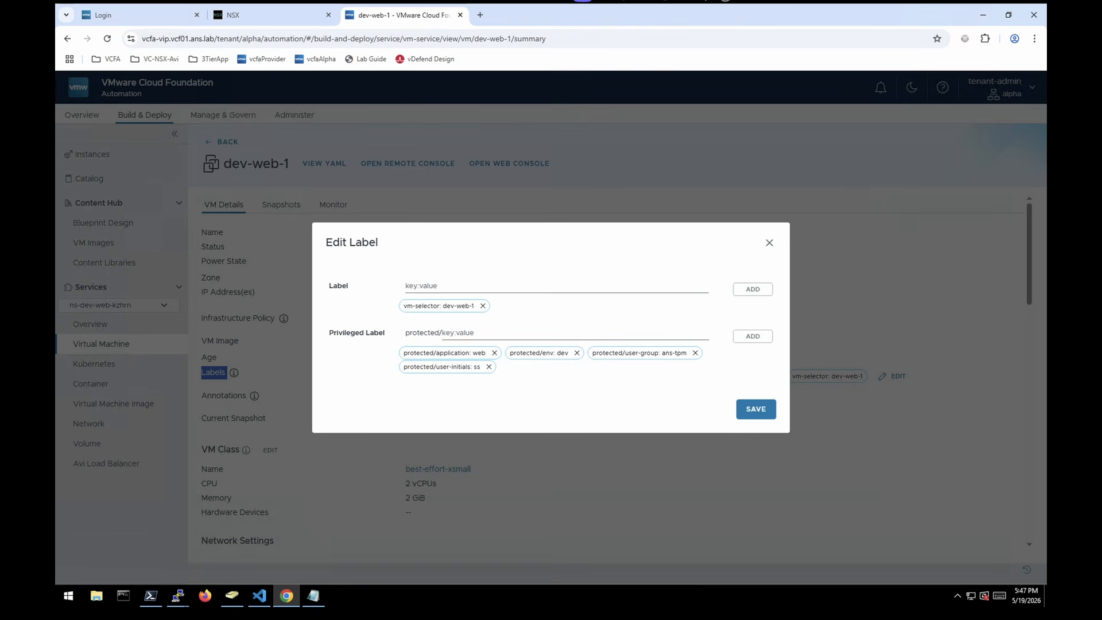
double_click(337, 285)
drag(329, 333, 384, 332)
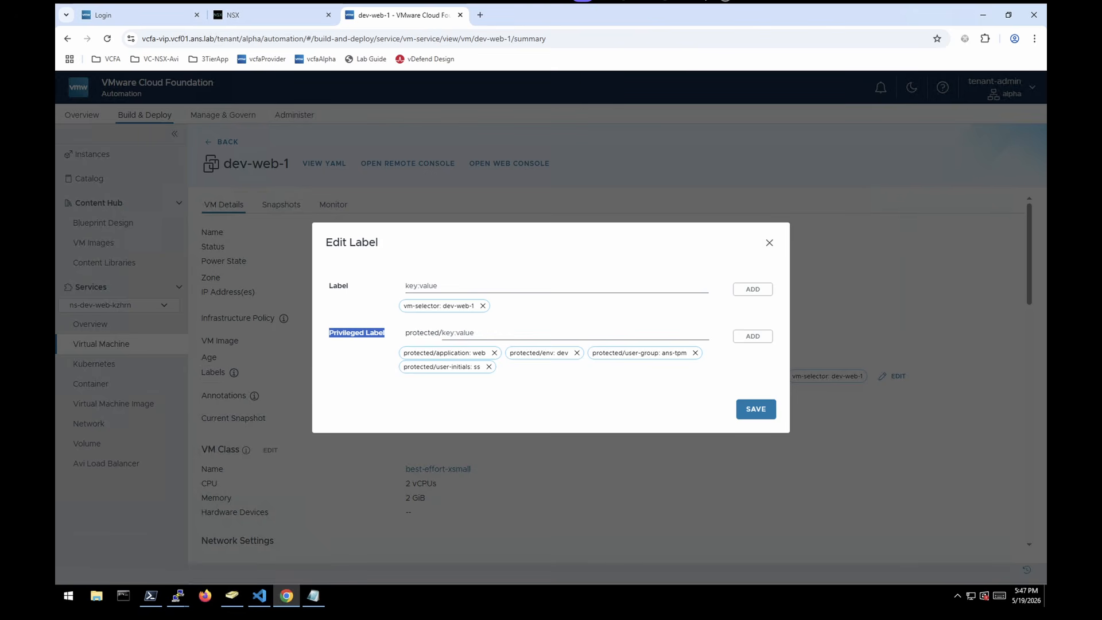
double_click(547, 353)
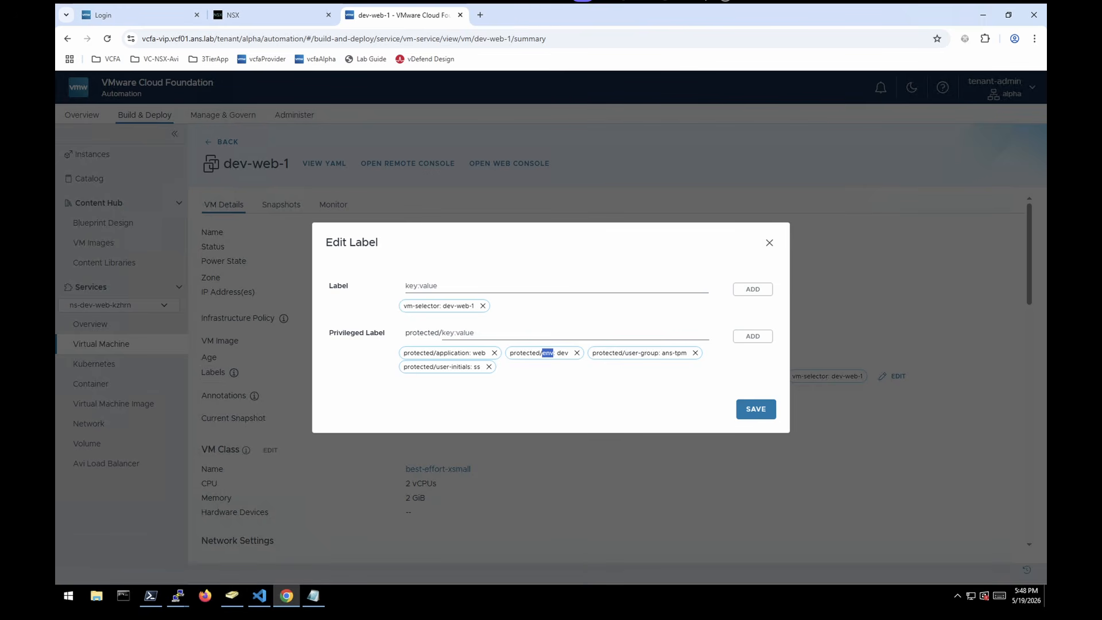
double_click(452, 353)
key(Escape)
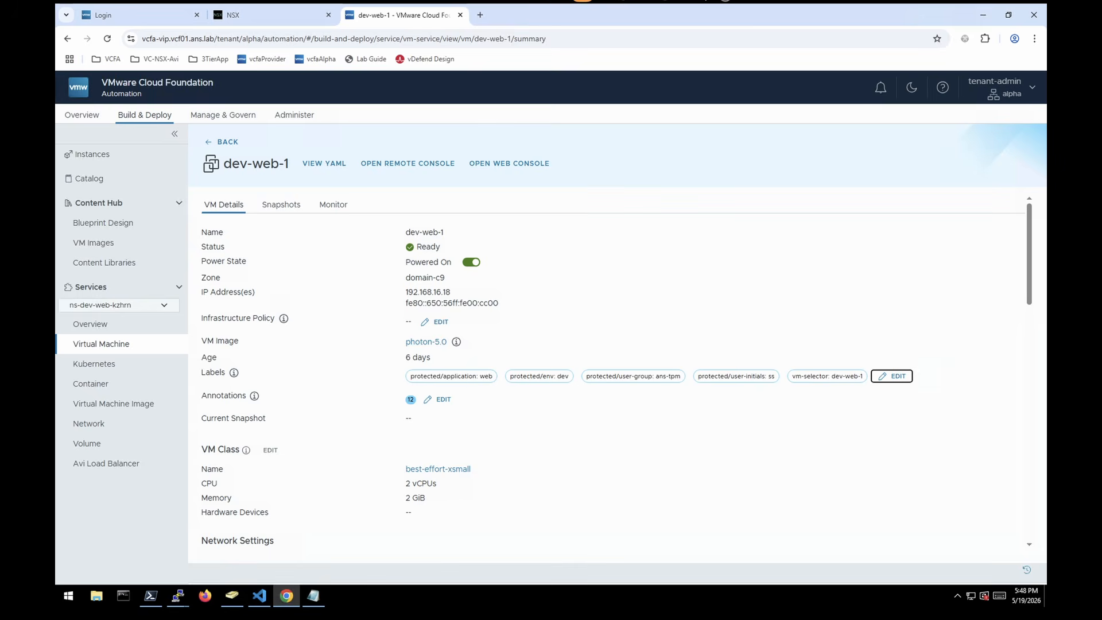
Step: Examine the protected/env privileged label of the prod-web-1 virtual machine in its label editor, then close it without changes
click(86, 154)
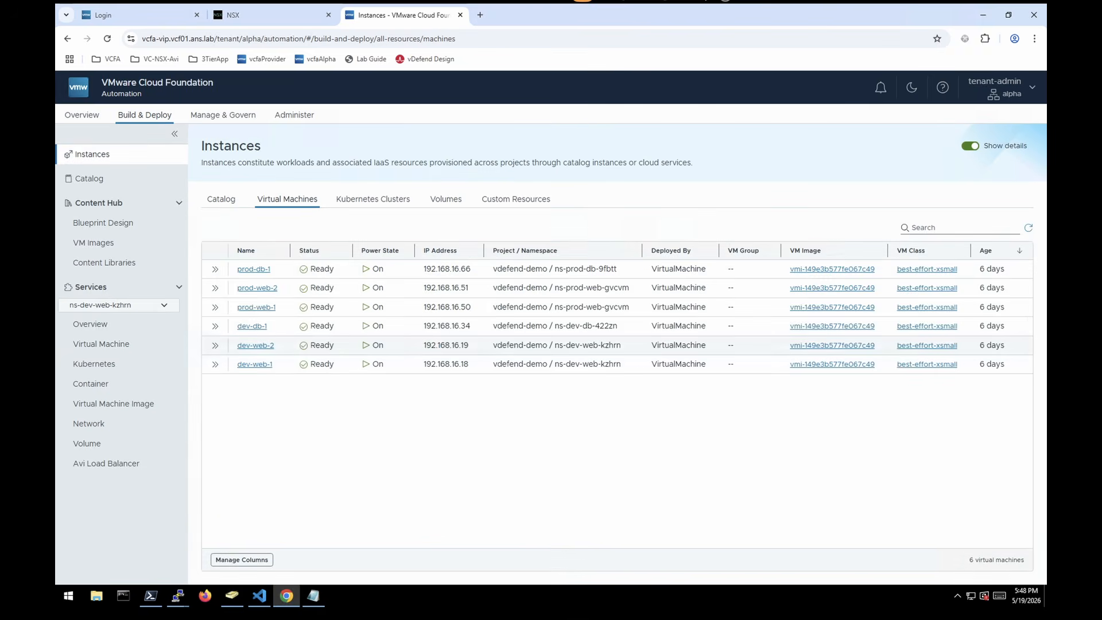
click(257, 307)
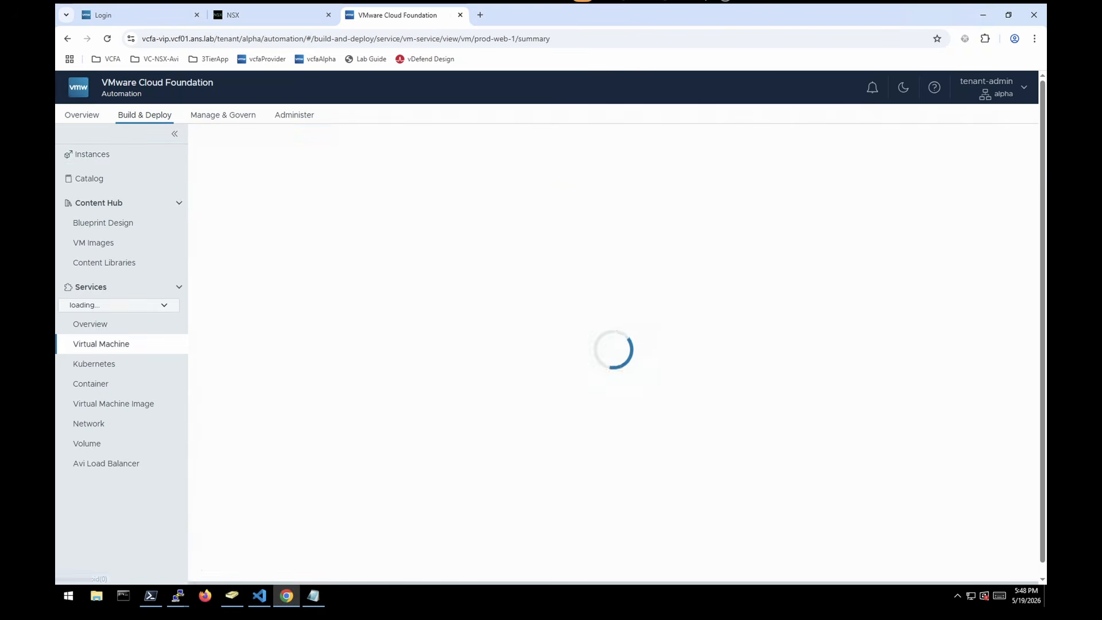
click(899, 376)
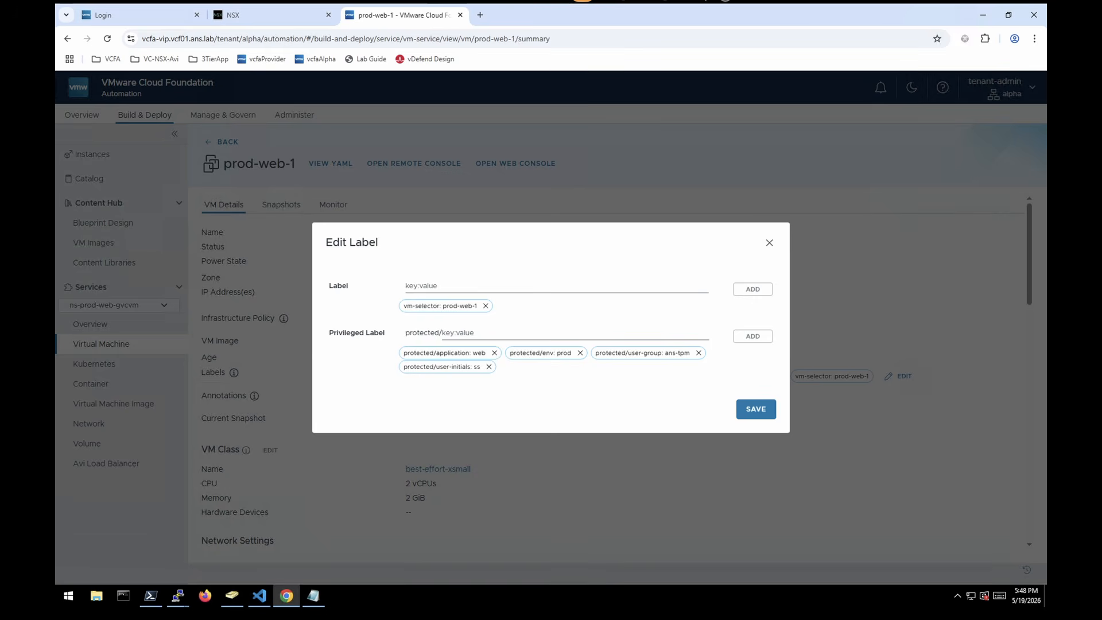
double_click(548, 353)
double_click(564, 353)
key(Escape)
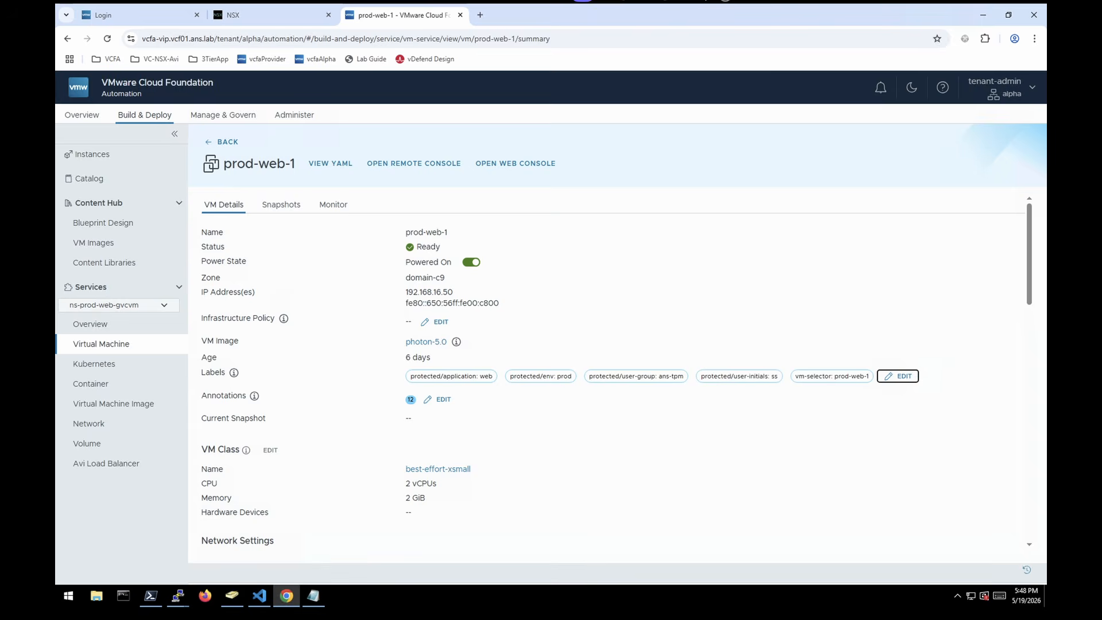
Step: Switch to NSX and filter the tags list by scope env to examine the dev and prod tags
key(ctrl+shift+Tab)
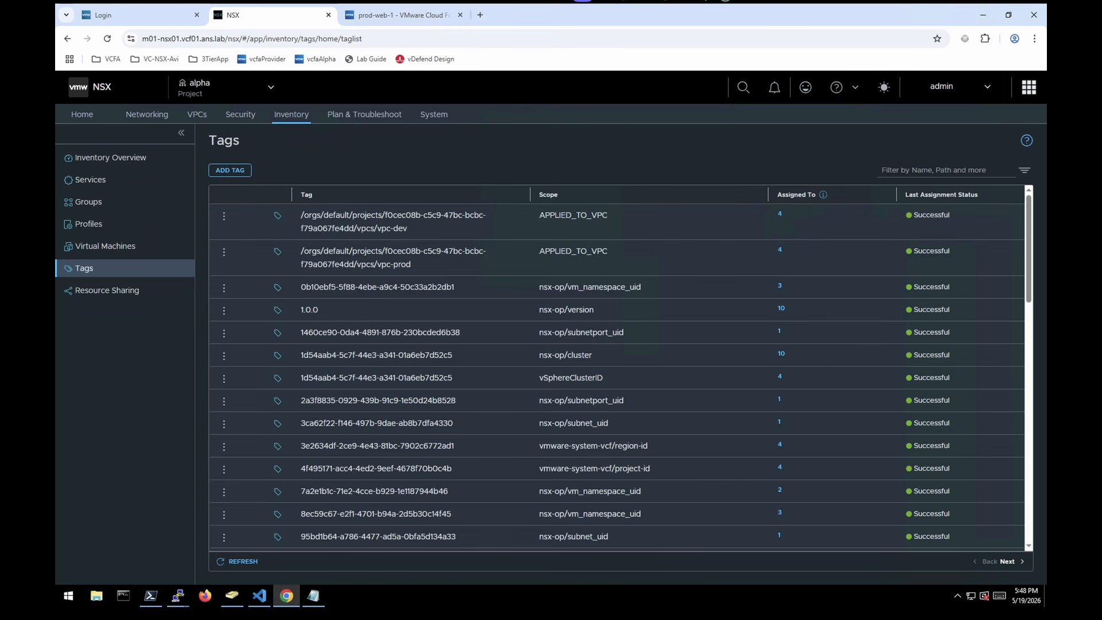
click(947, 170)
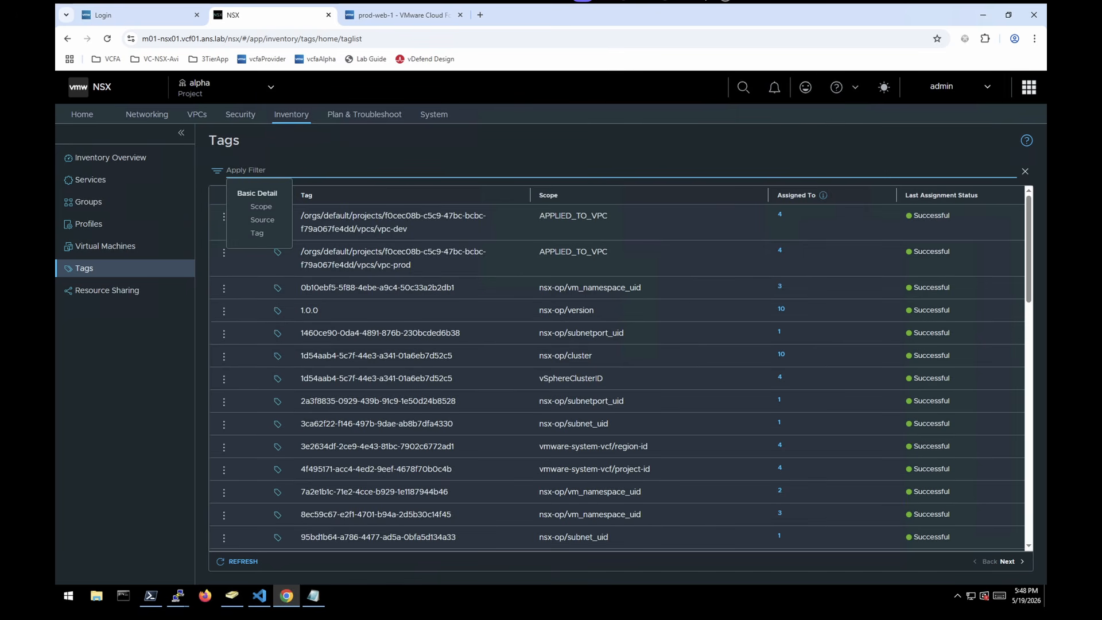
key(Down)
key(Return)
text(env)
key(Return)
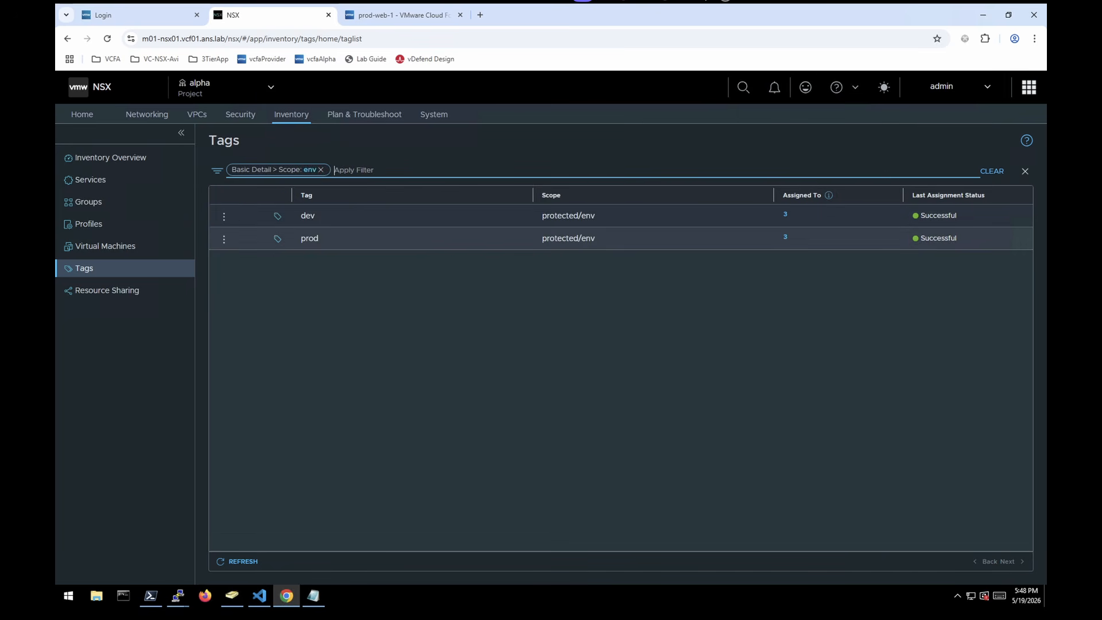
double_click(308, 215)
double_click(309, 238)
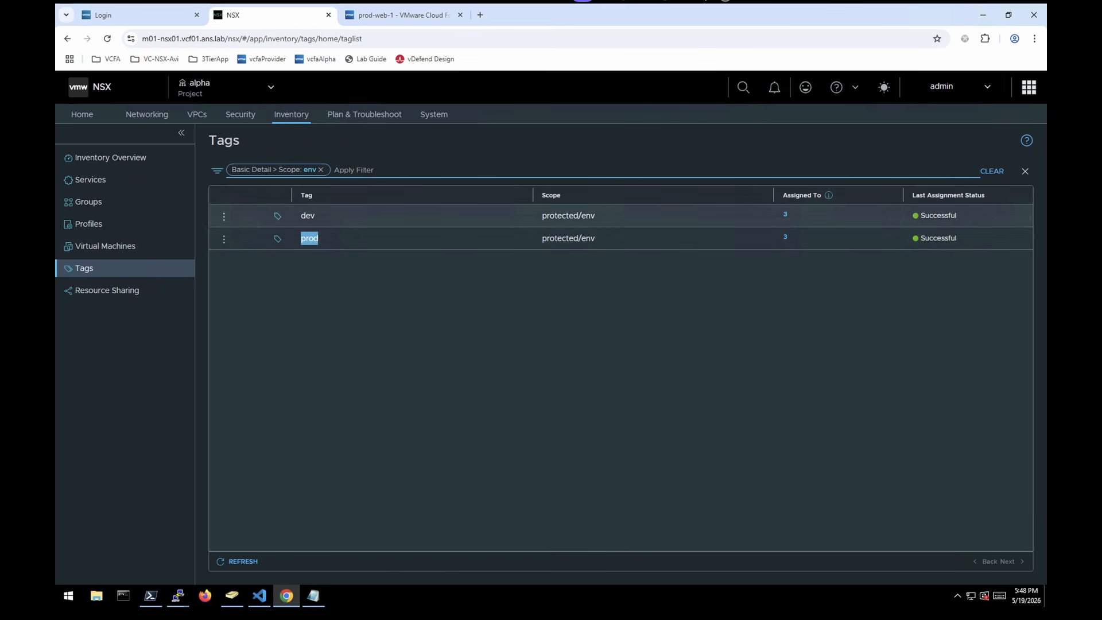
Step: View the entities assigned to the dev tag with scope protected/env, then close the list
click(785, 214)
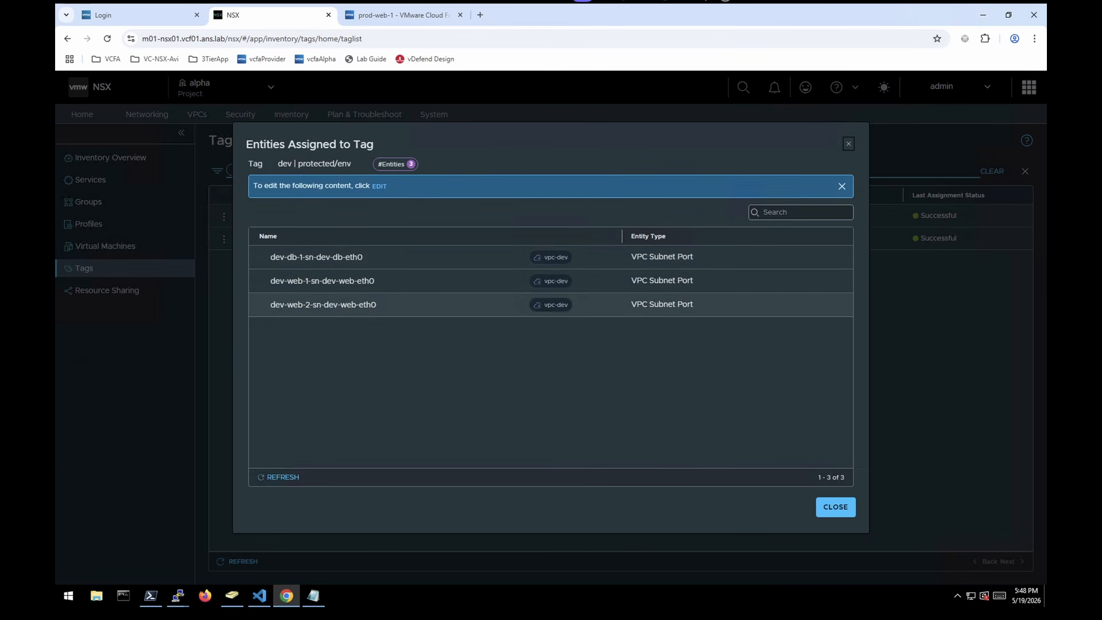
key(Escape)
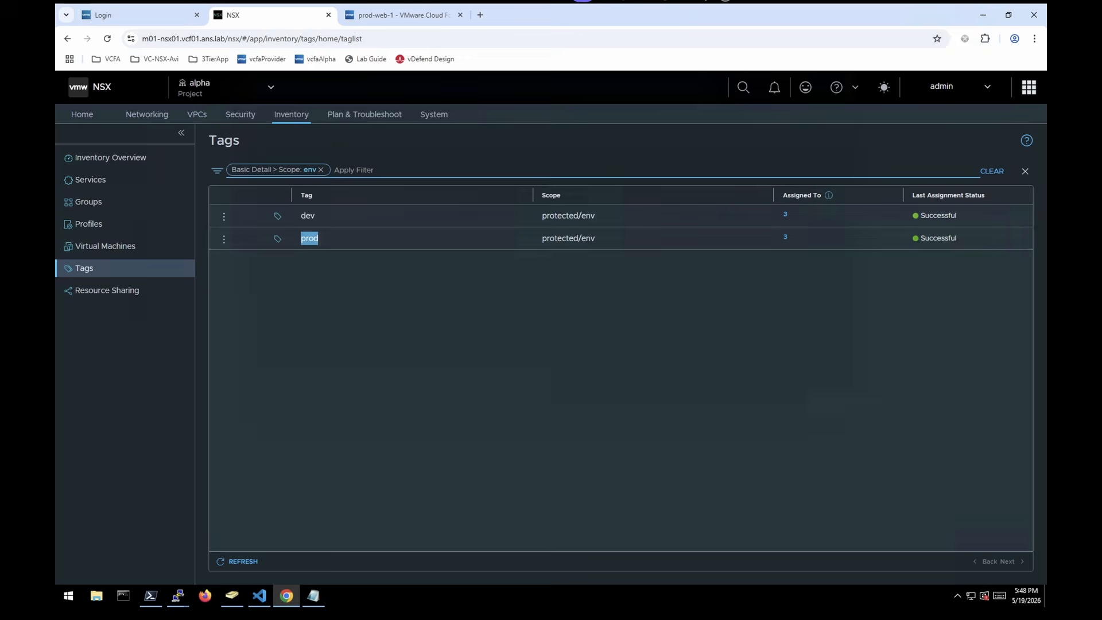
key(Return)
key(Escape)
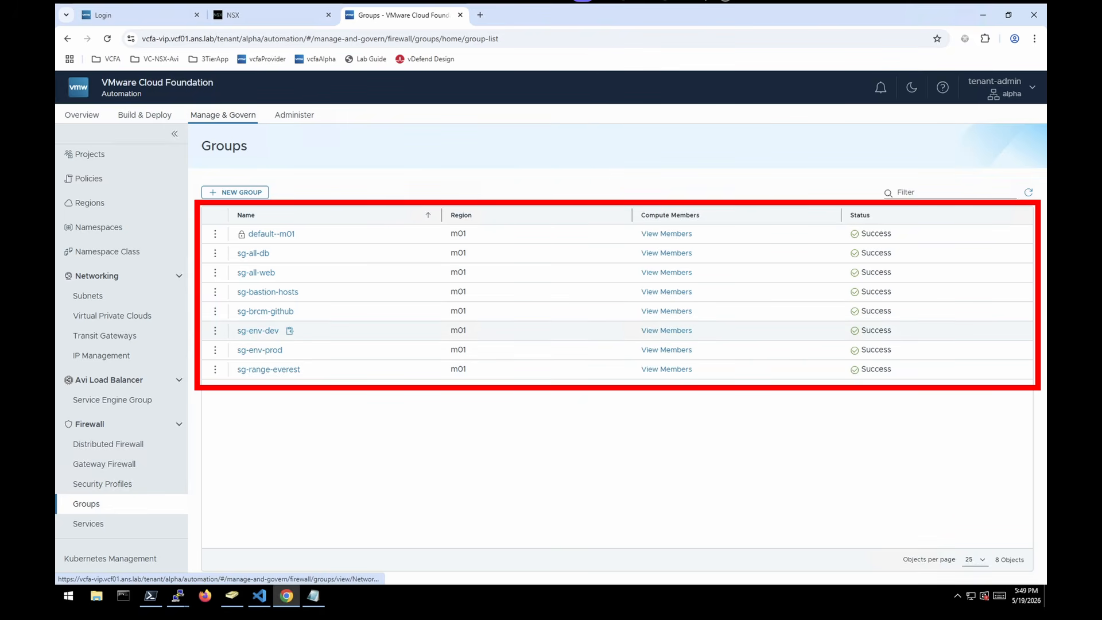
Step: Open the sg-env-dev group and examine the namespaces and virtual machine label conditions in its membership criteria
click(258, 331)
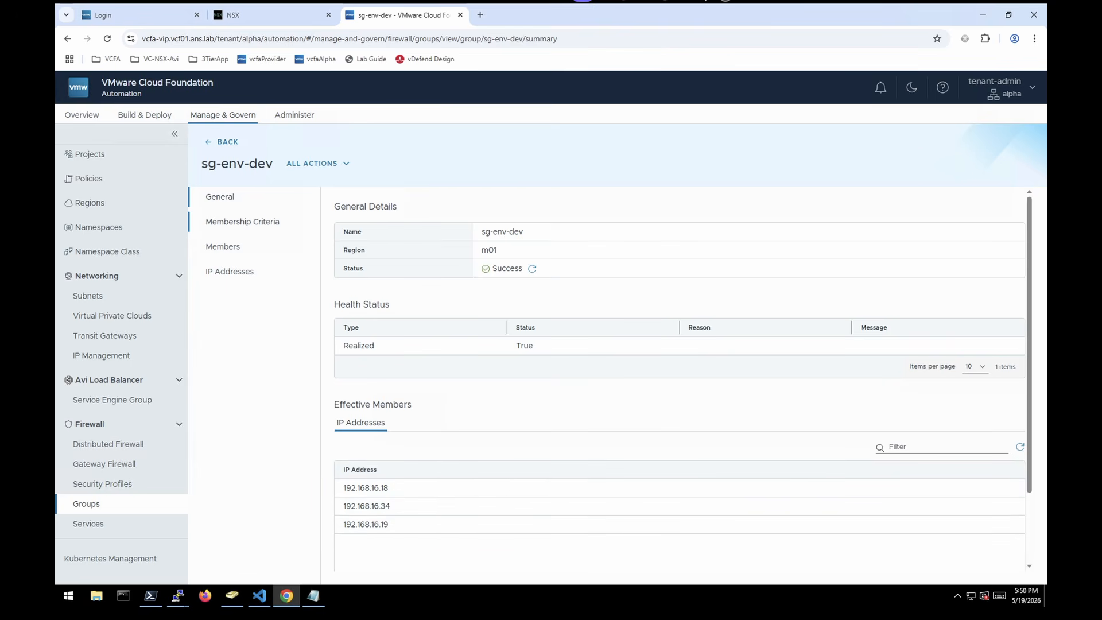
click(243, 221)
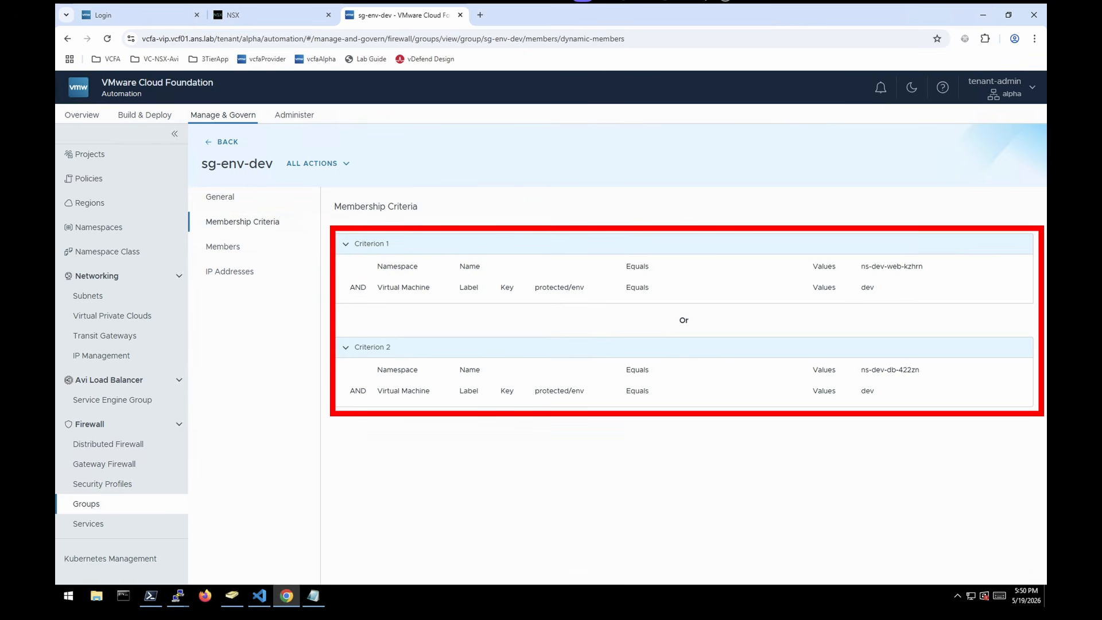
double_click(891, 266)
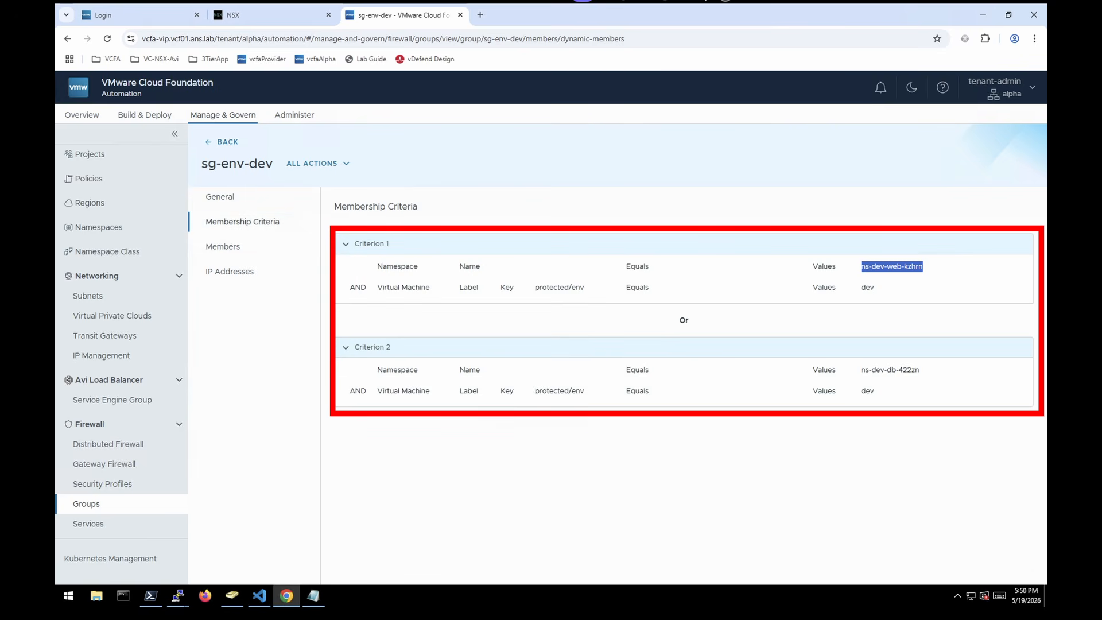
double_click(891, 369)
click(891, 370)
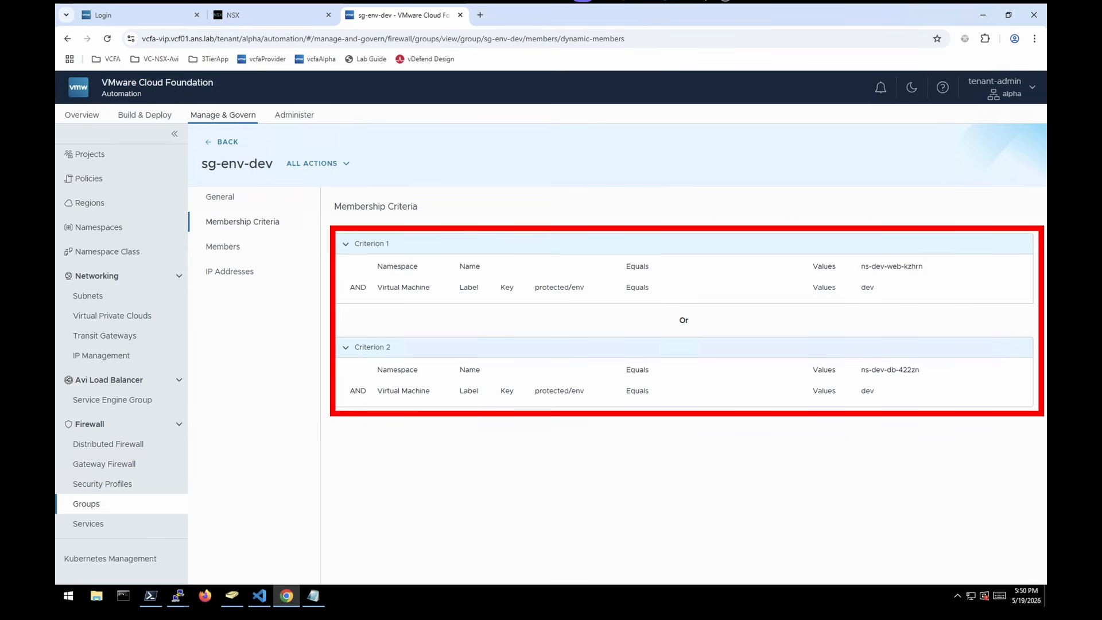
double_click(577, 287)
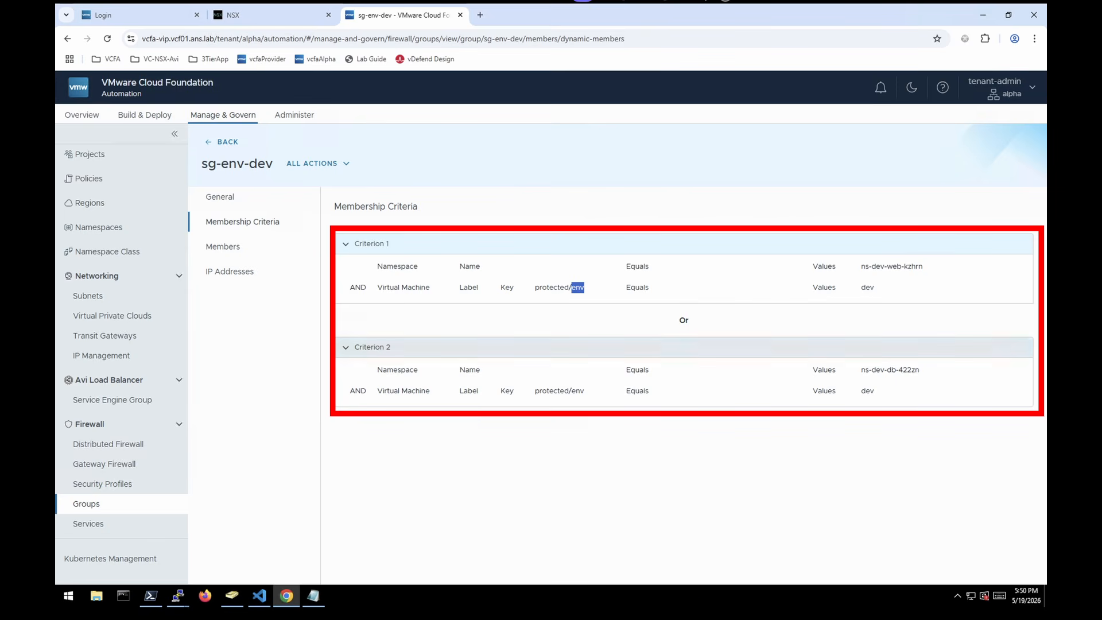
double_click(867, 287)
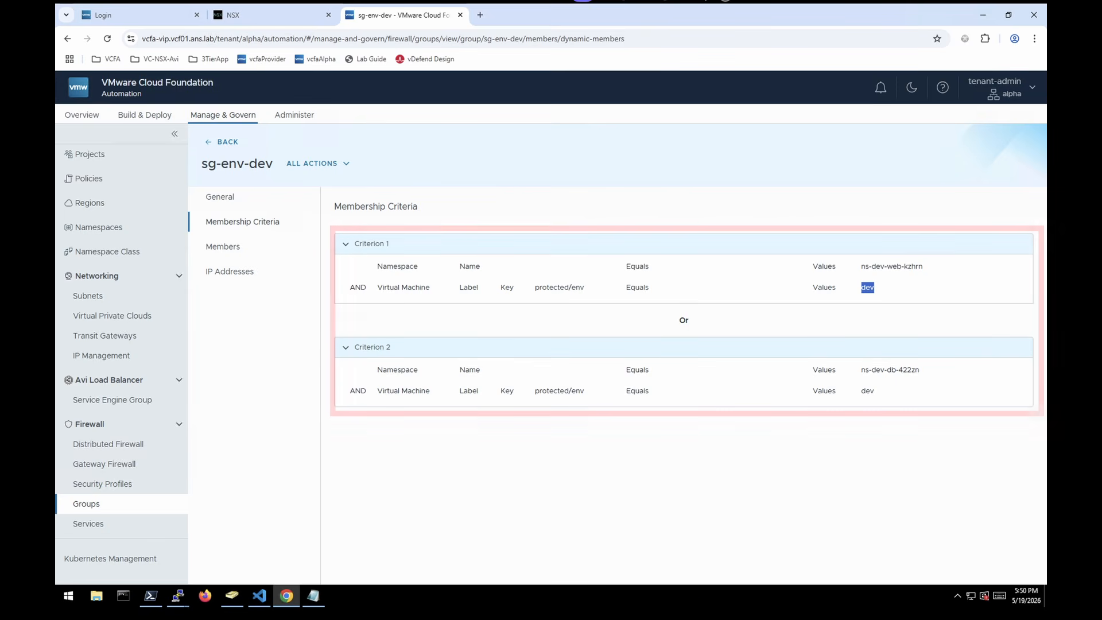
Step: Return to the groups list, open sg-env-prod, and examine the label key in its membership criteria
key(alt+Left)
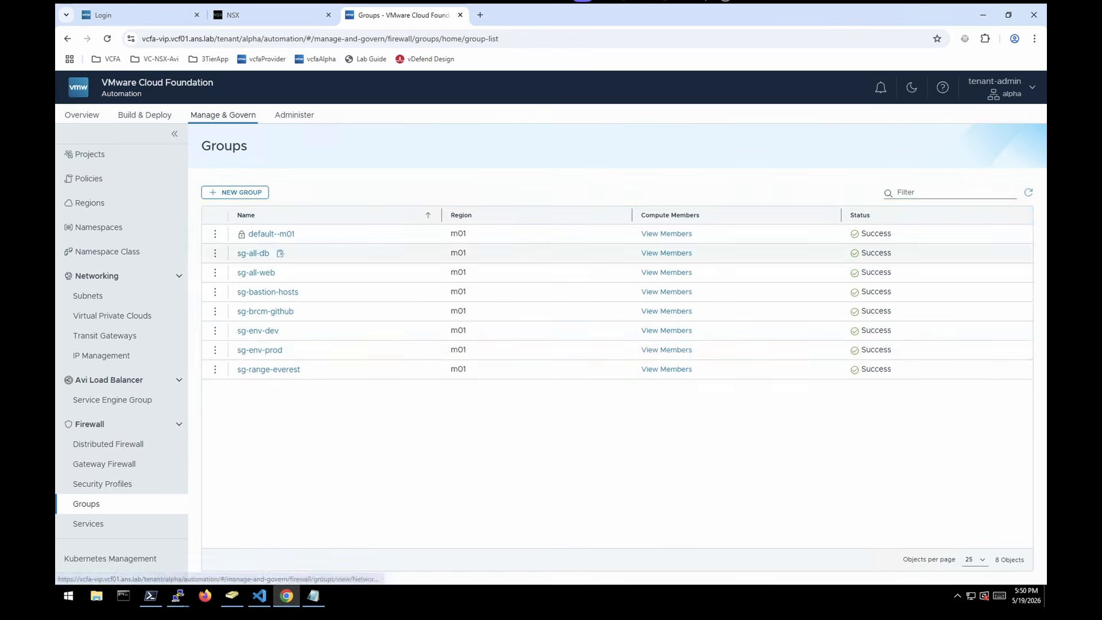
click(291, 350)
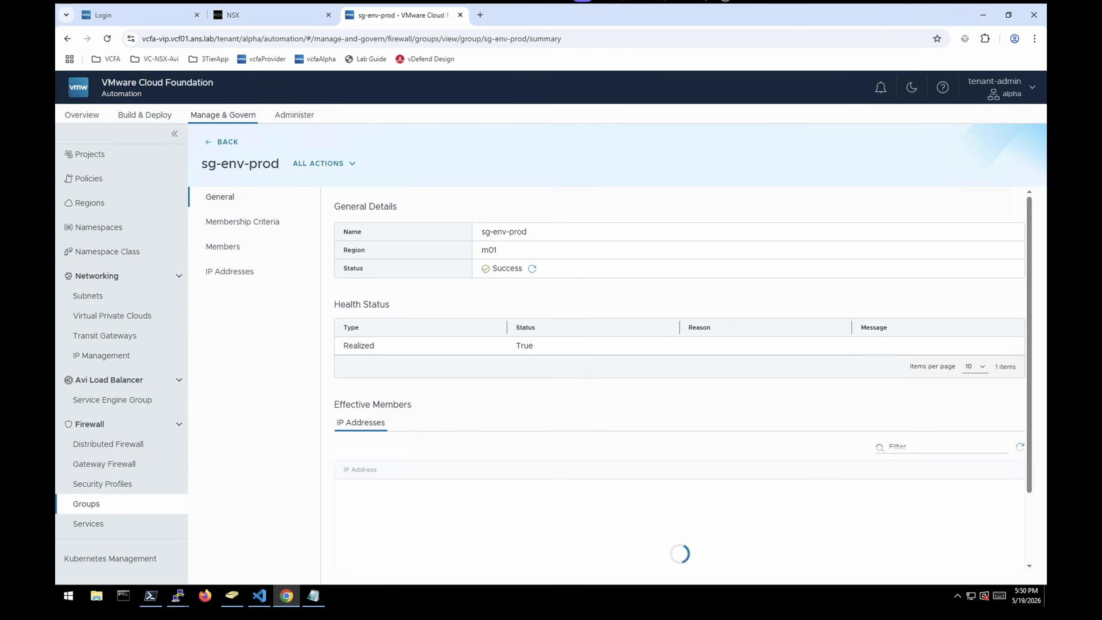
click(242, 221)
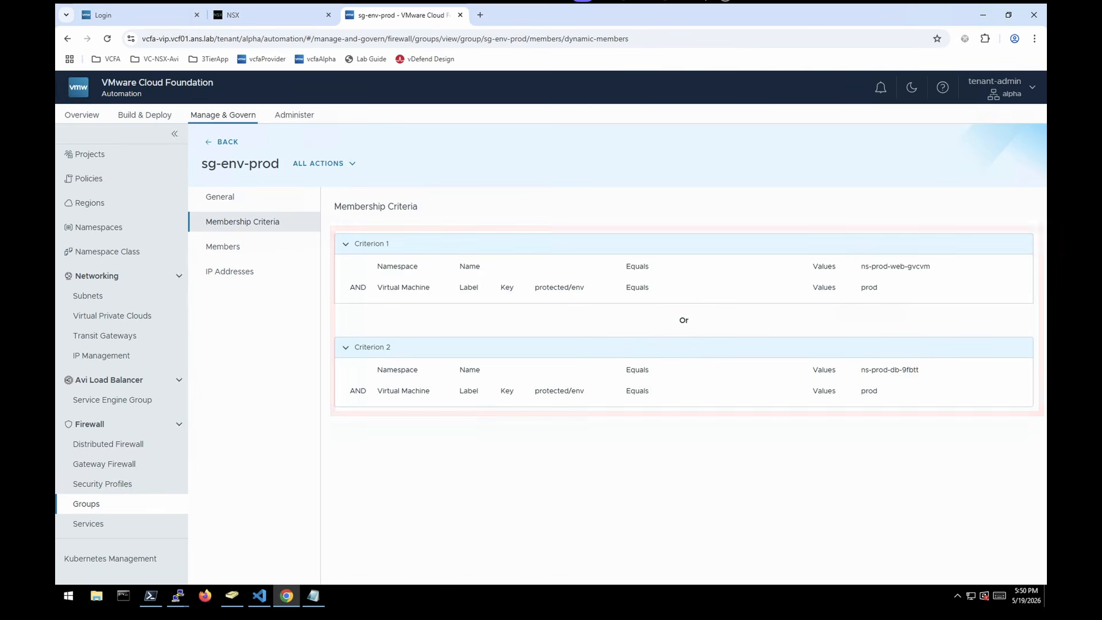
double_click(577, 287)
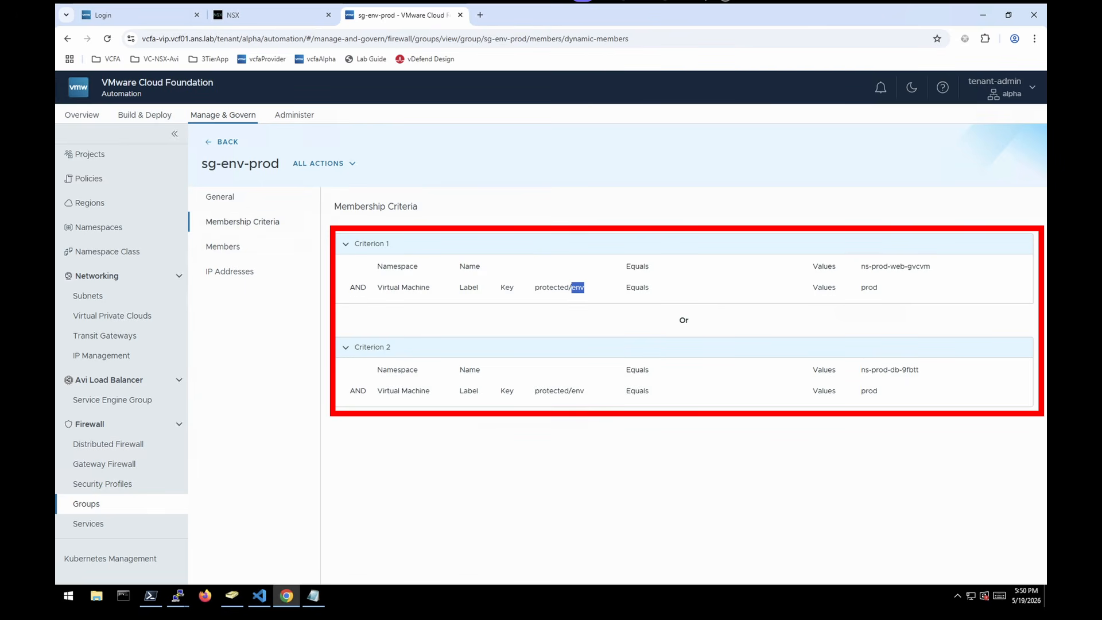
Step: Check the label value in sg-env-prod's first membership criterion, and in NSX view the effective IP address members of sg-env-dev
double_click(869, 287)
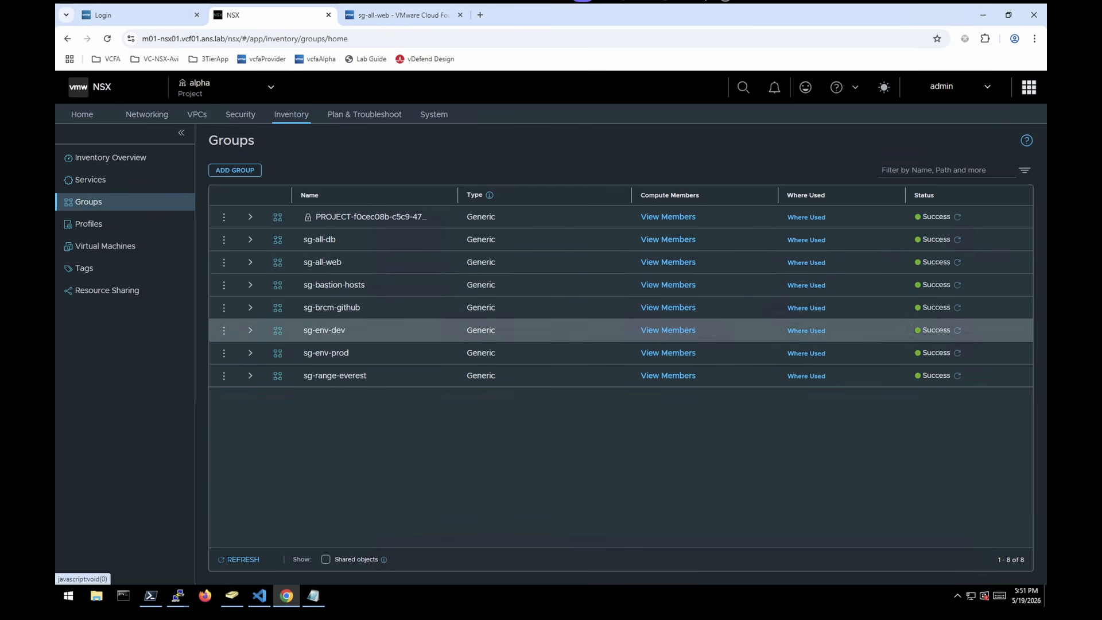
click(668, 330)
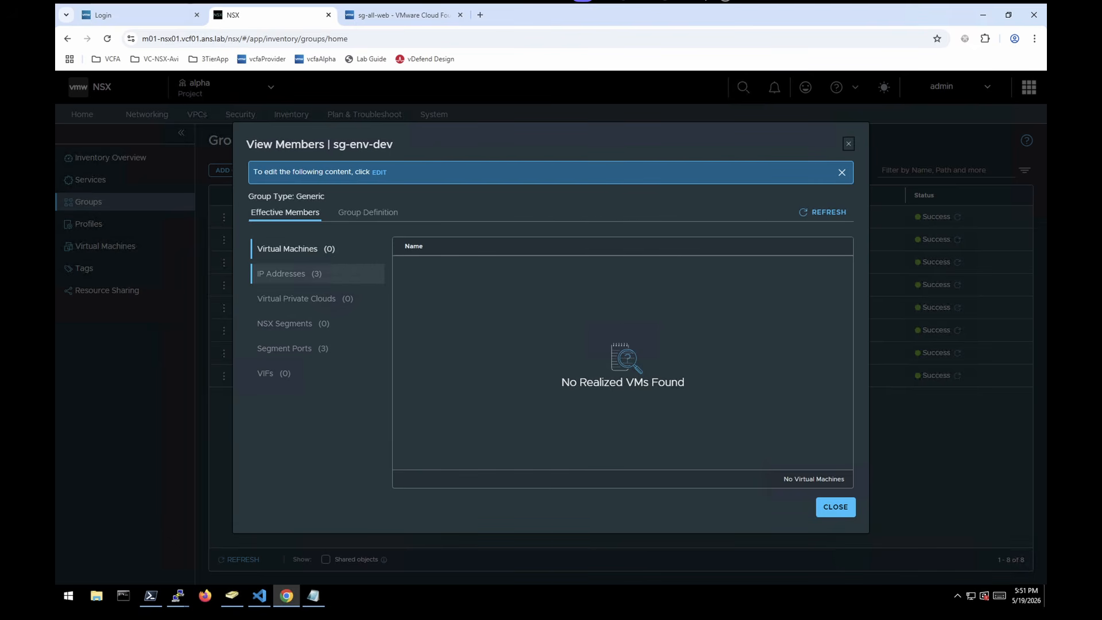
click(281, 273)
key(Escape)
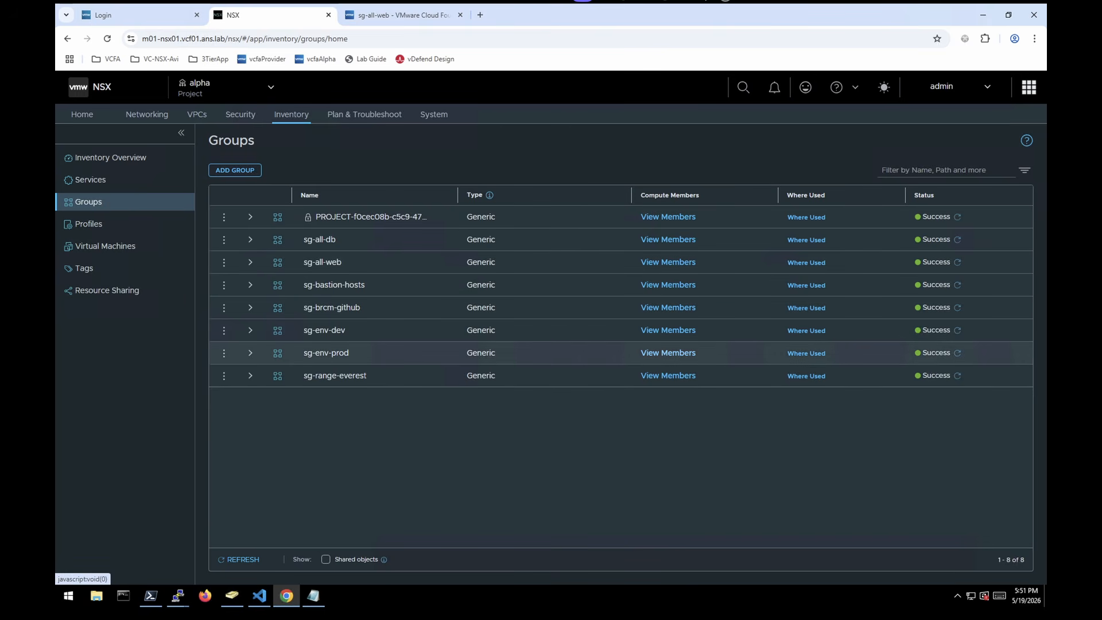
Step: View the effective IP address members of the sg-env-prod group, and close the members list
click(667, 353)
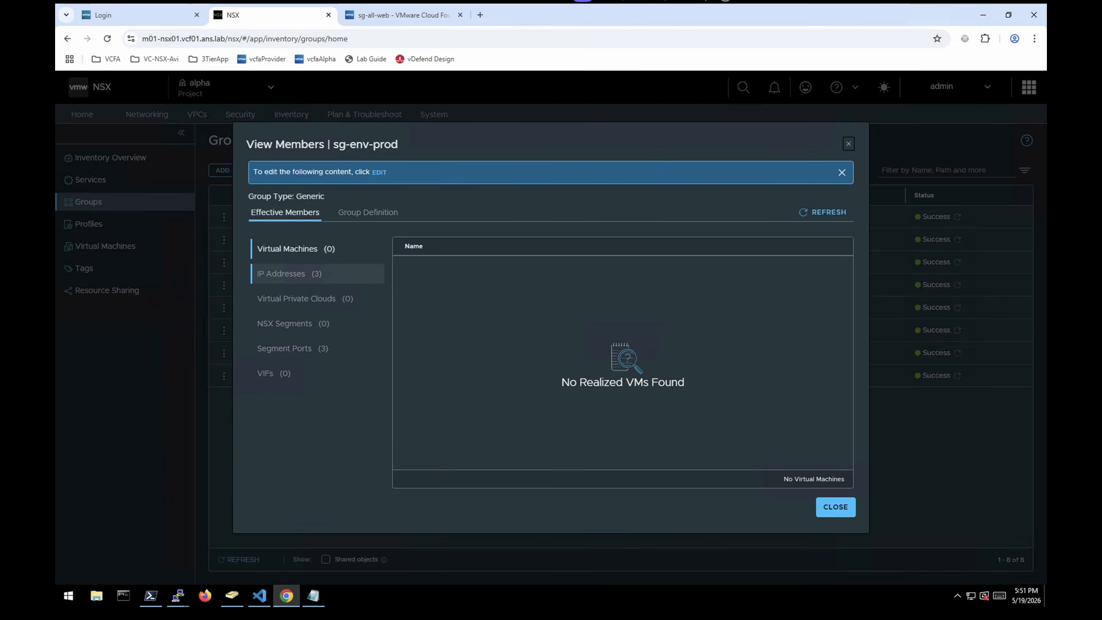
click(282, 273)
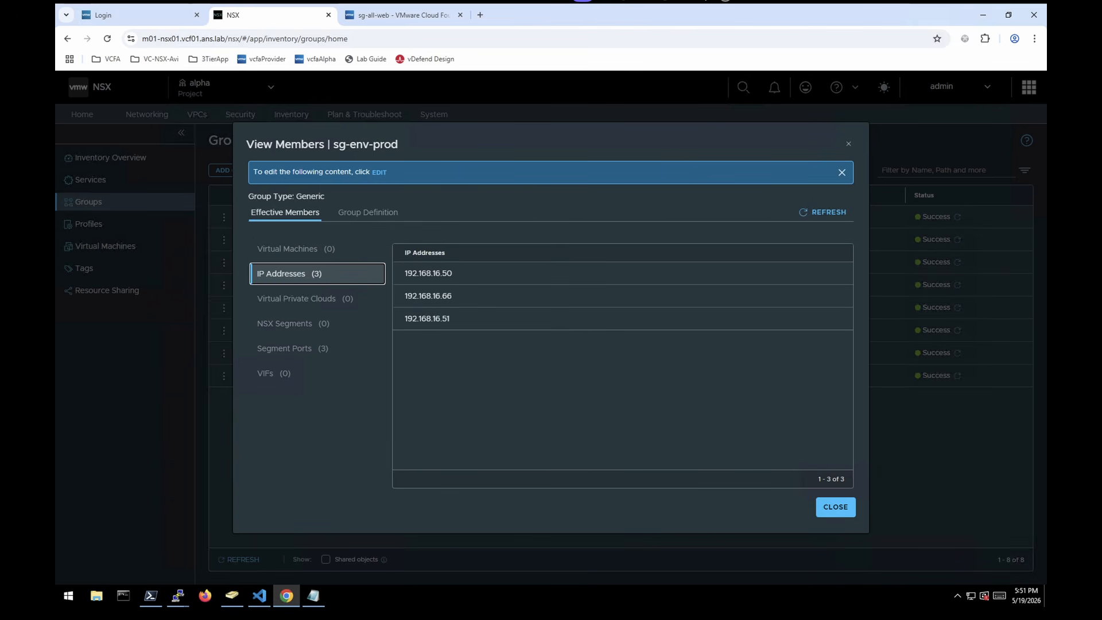
key(Escape)
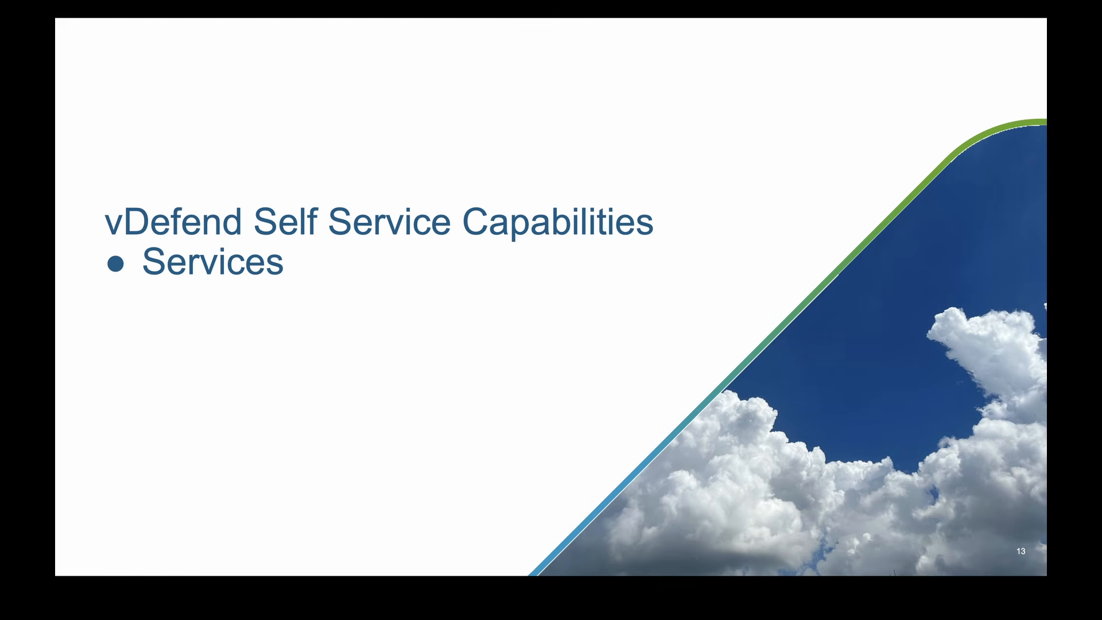